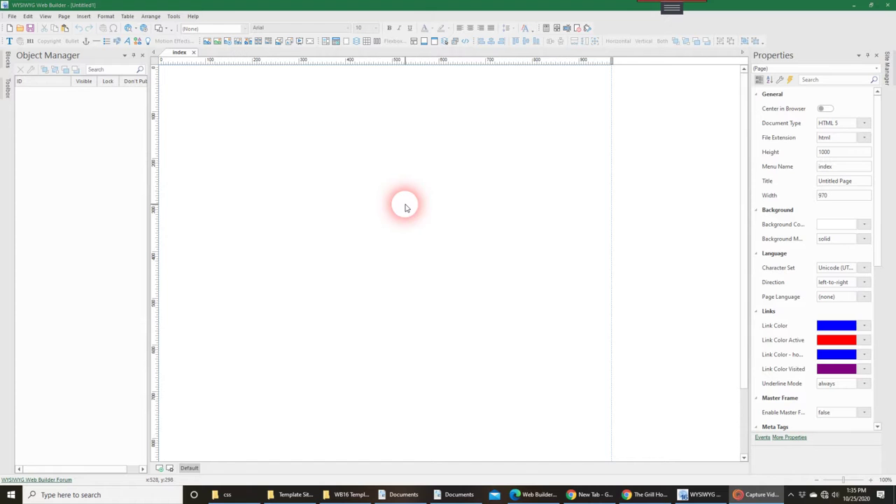
# Switch to the WB16 Templates folder and select the 2.54 MB Grill-House-Template.zip
pyautogui.click(352, 495)
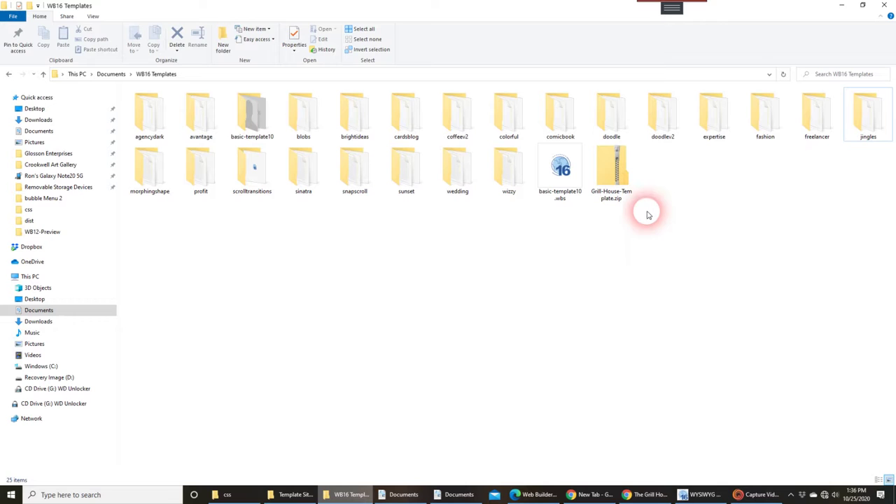
pyautogui.click(613, 183)
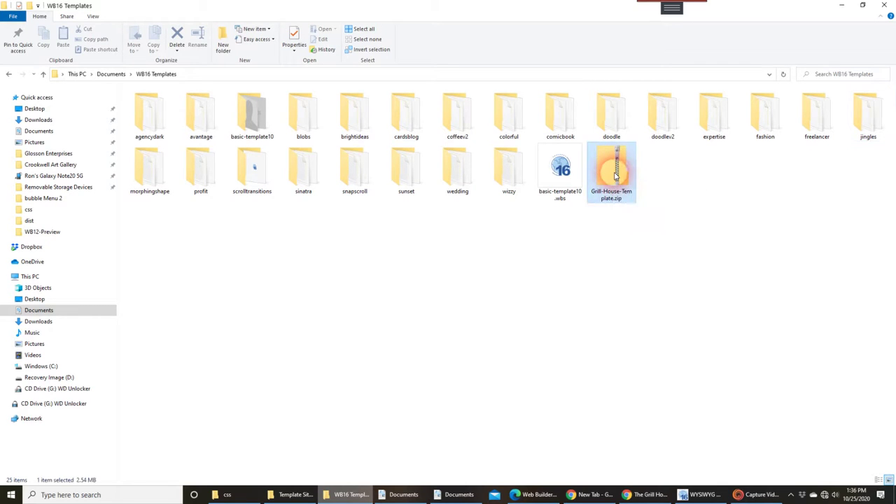
# Extract all of Grill-House-Template.zip into the suggested folder, then return to WB16 Templates
pyautogui.doubleClick(613, 184)
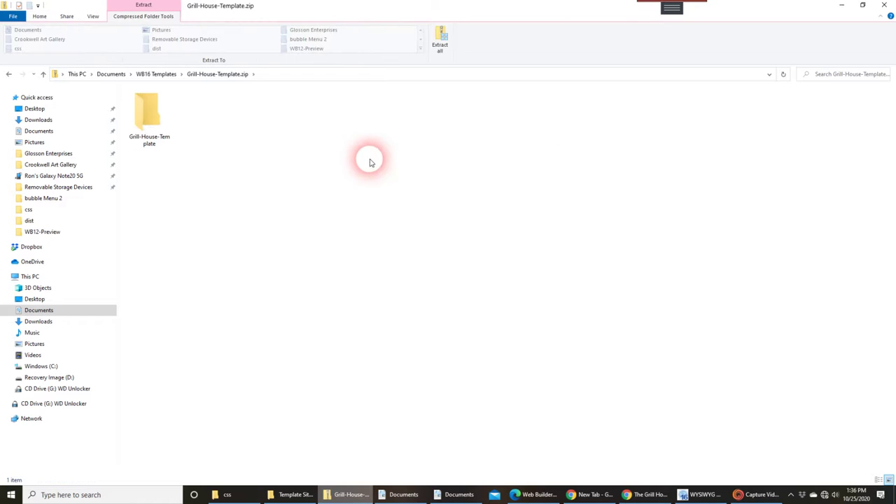
pyautogui.click(441, 53)
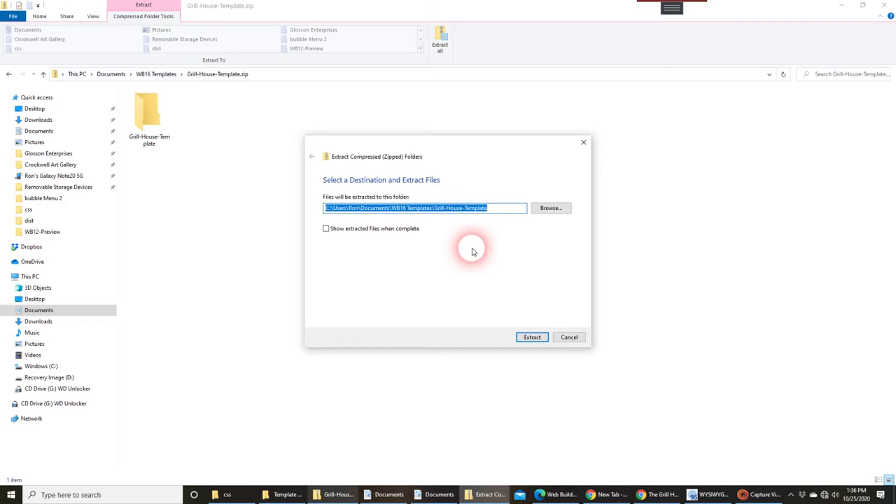
pyautogui.click(530, 338)
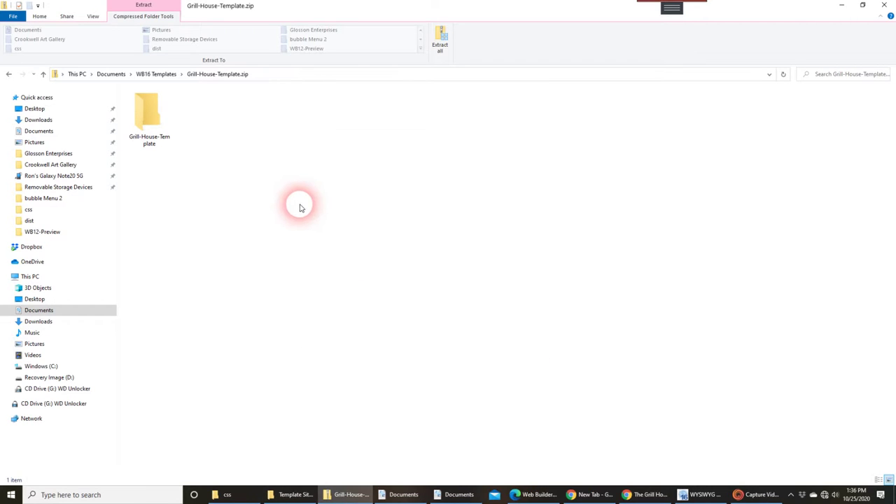
pyautogui.click(43, 74)
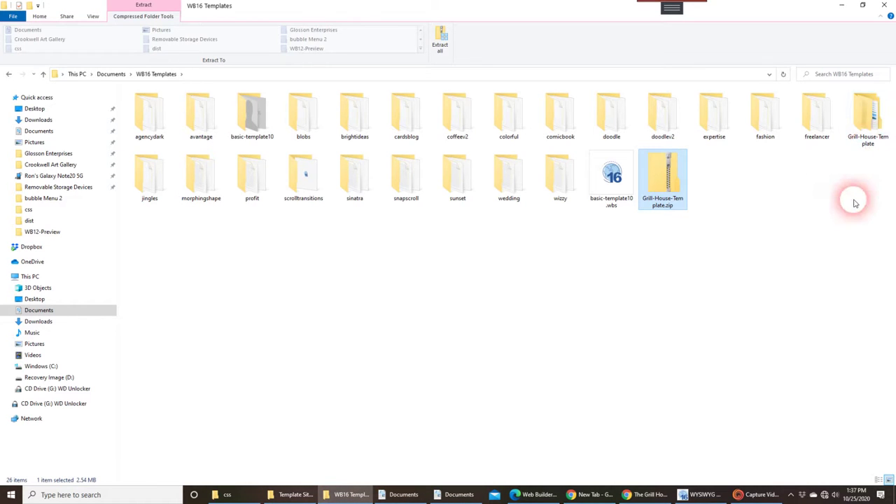
# Open Grill-House-Template and its inner Grill-House-Template folder holding grillHouse.wtp
pyautogui.doubleClick(858, 133)
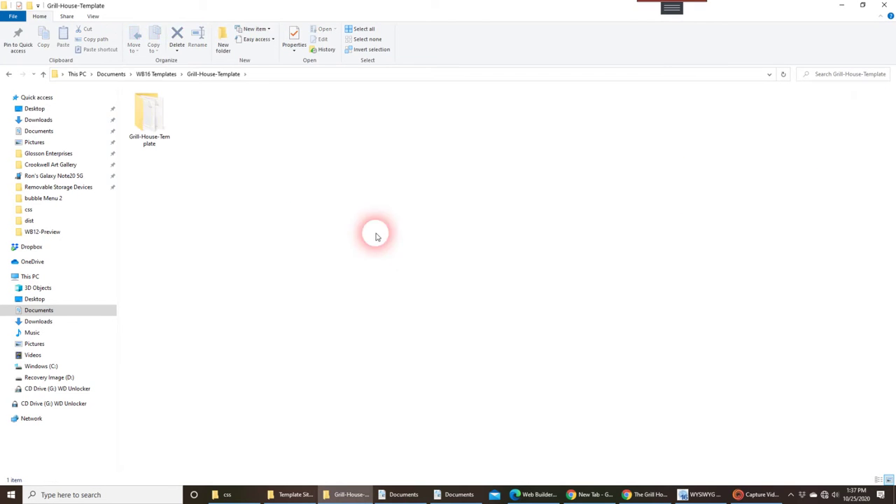
pyautogui.doubleClick(149, 121)
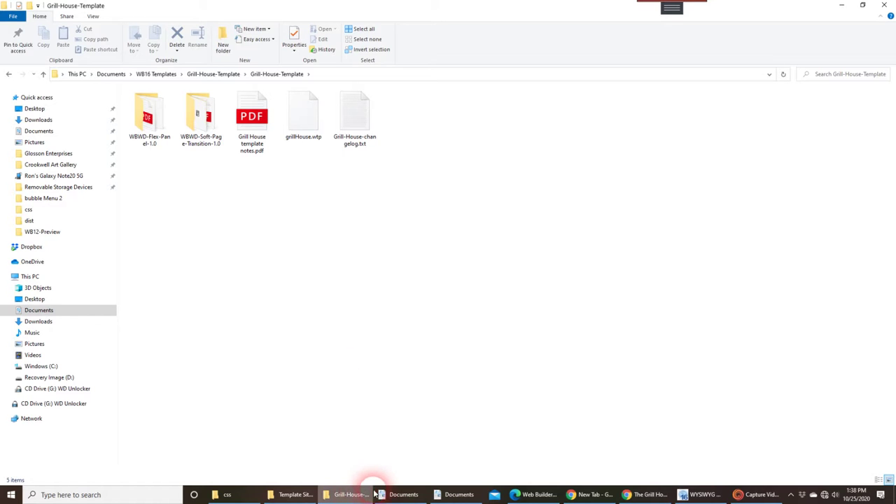
# Confirm Documents' PROJECT FOLDER is empty, then bring WYSIWYG Web Builder back to the front
pyautogui.click(454, 495)
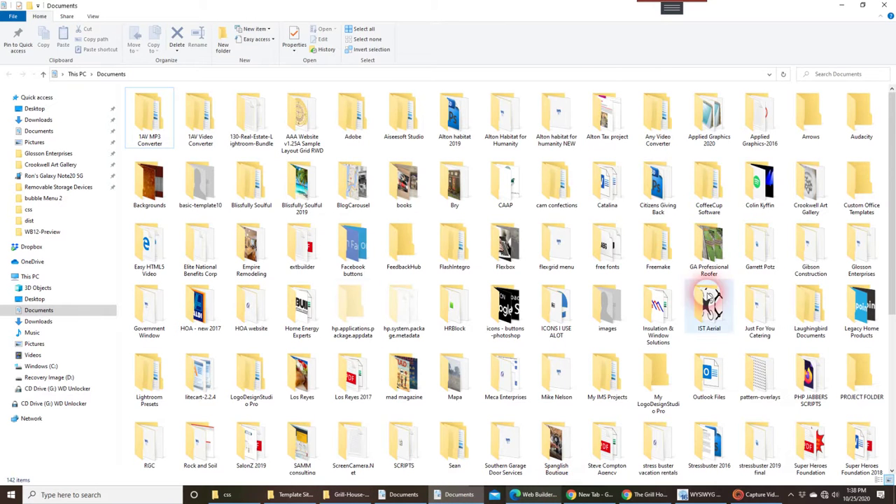
pyautogui.doubleClick(860, 392)
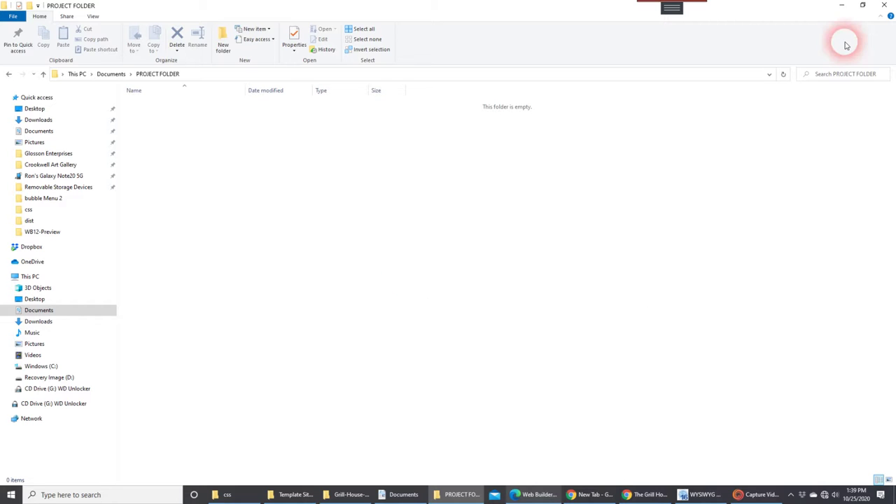
pyautogui.click(704, 495)
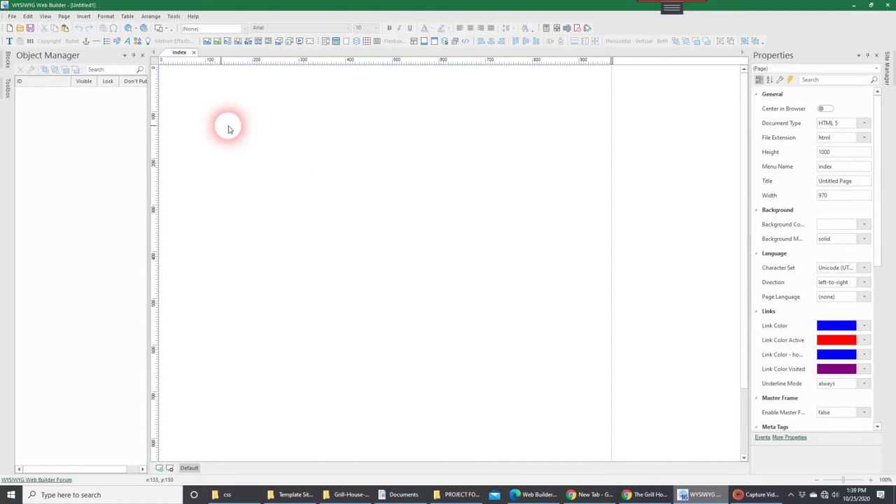
# Start a new website from a template, keeping Template Site16 as the category
pyautogui.click(12, 16)
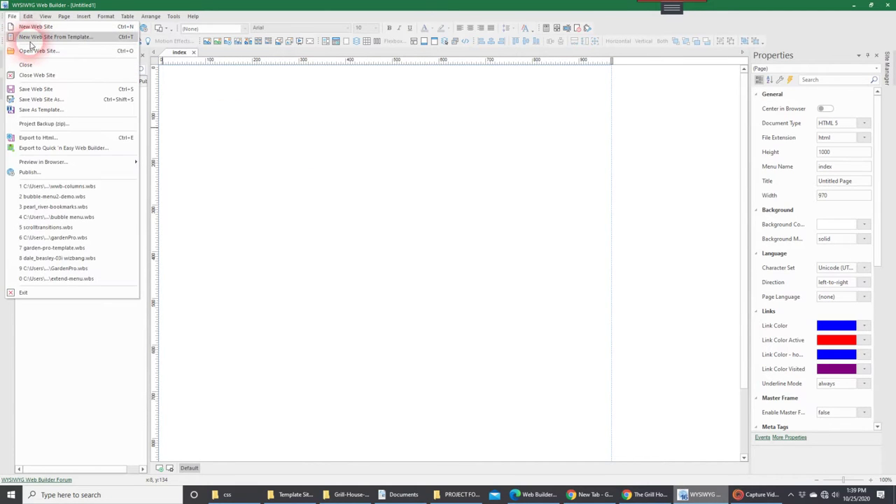
pyautogui.click(31, 36)
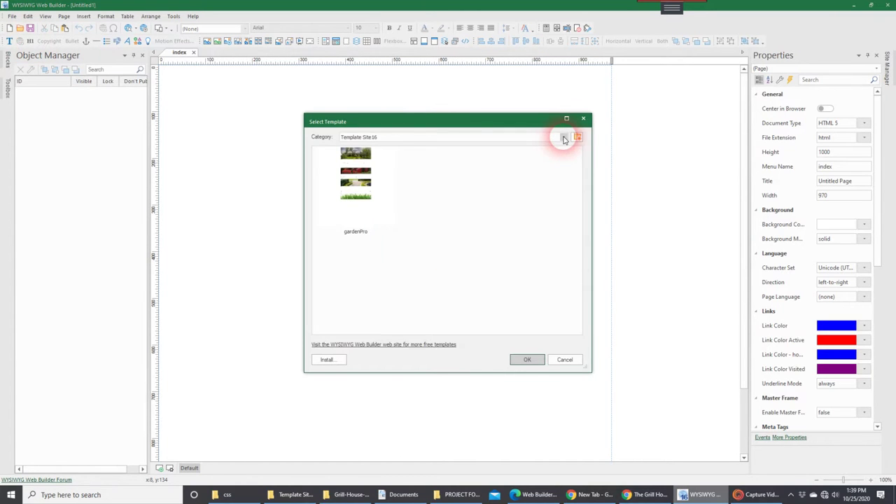
pyautogui.click(561, 137)
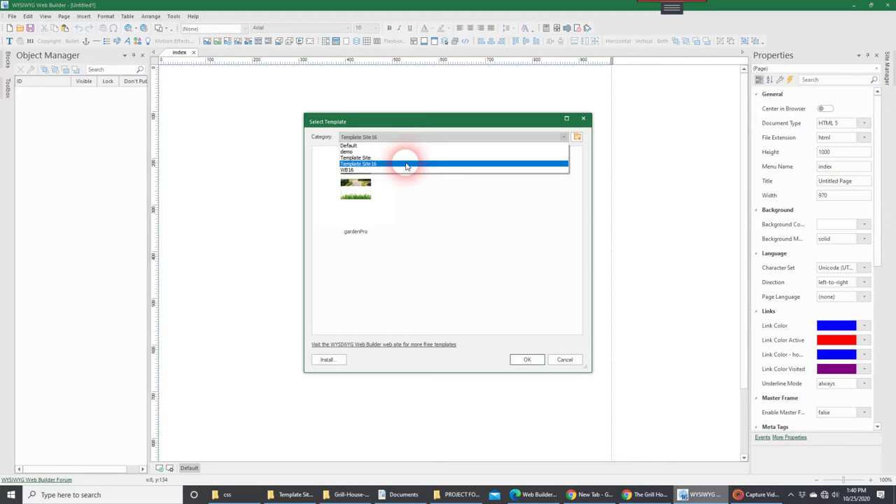
pyautogui.click(406, 166)
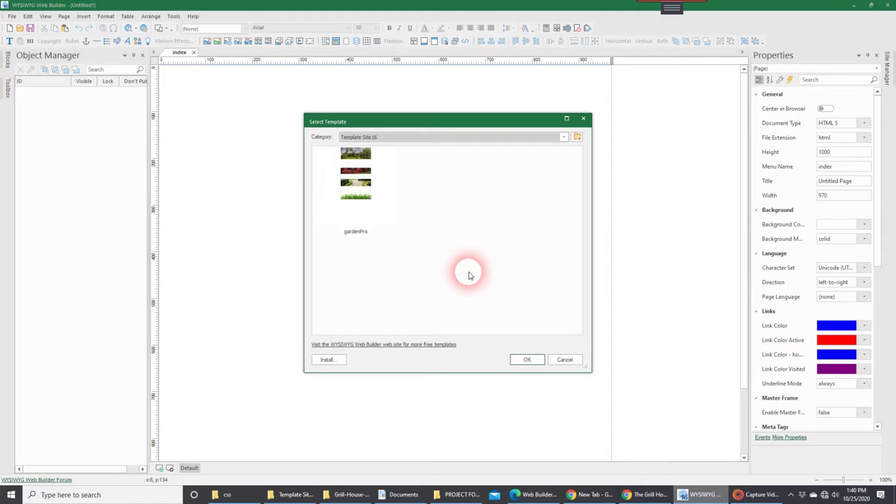
pyautogui.click(564, 138)
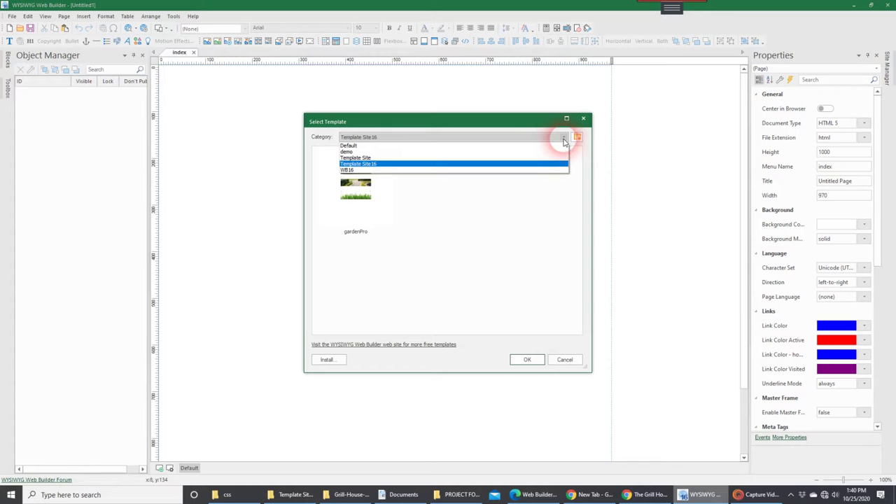
pyautogui.click(564, 139)
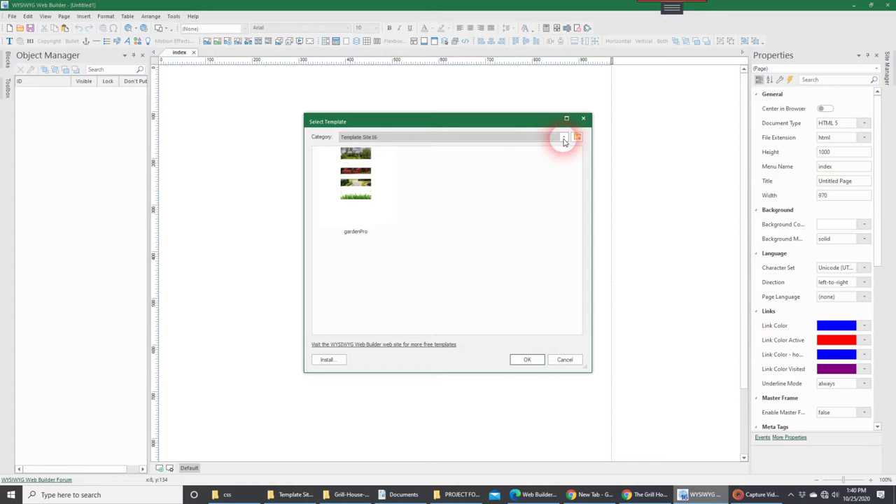
# Install grillHouse.wtp from Documents > WB16 Templates > Grill-House-Template > Grill-House-Template
pyautogui.click(332, 360)
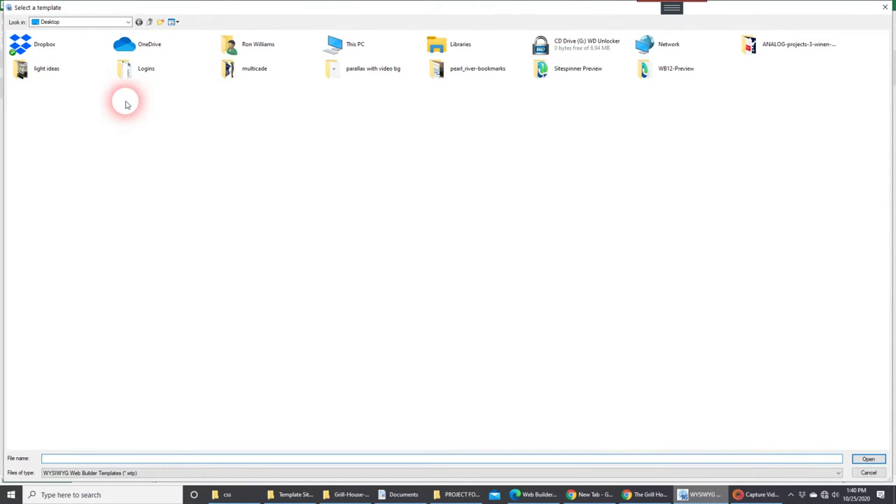
pyautogui.click(129, 22)
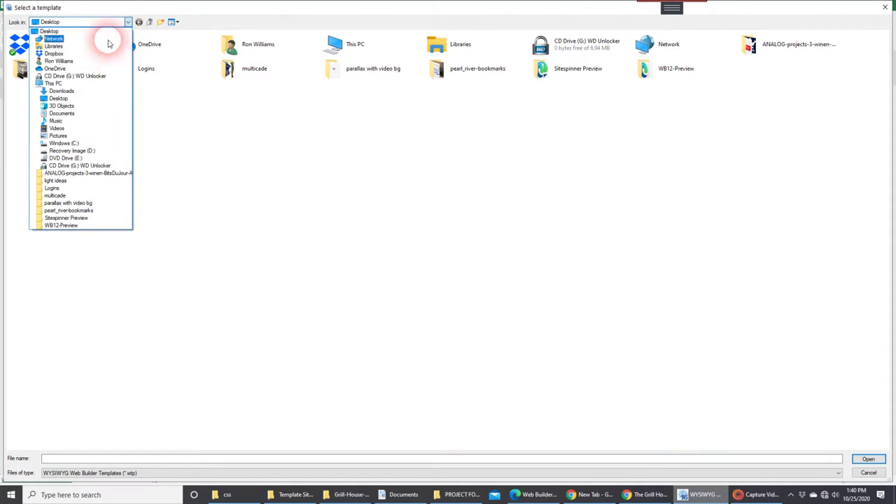
pyautogui.click(95, 117)
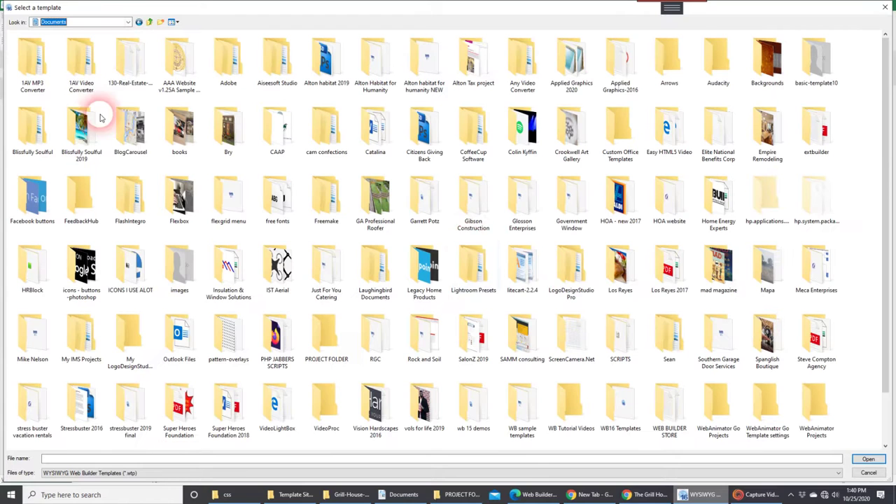
pyautogui.scroll(-1, 490, 280)
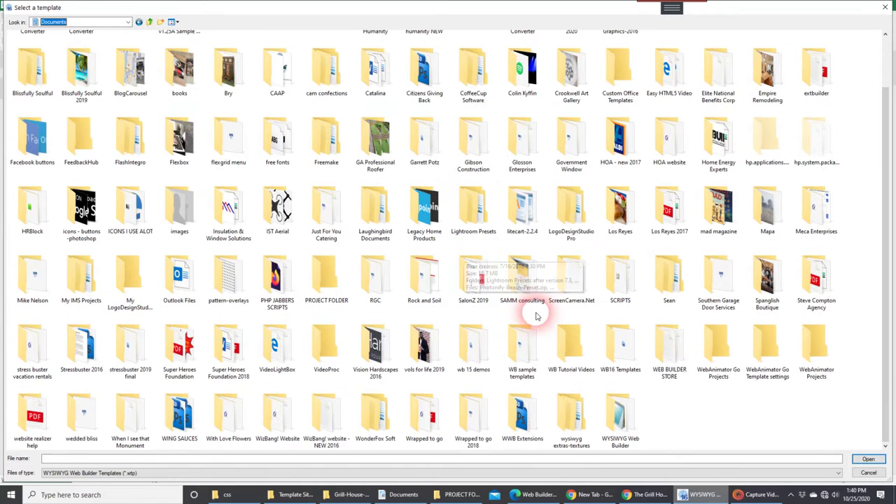
pyautogui.doubleClick(620, 350)
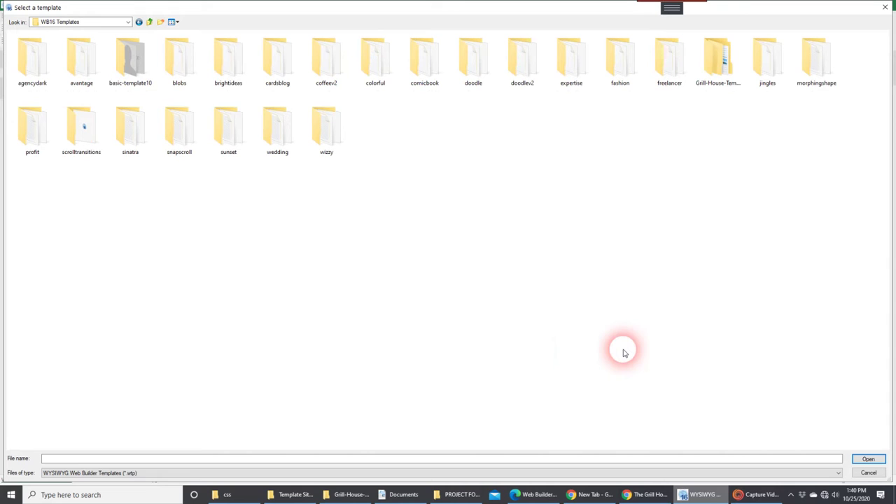
pyautogui.doubleClick(718, 77)
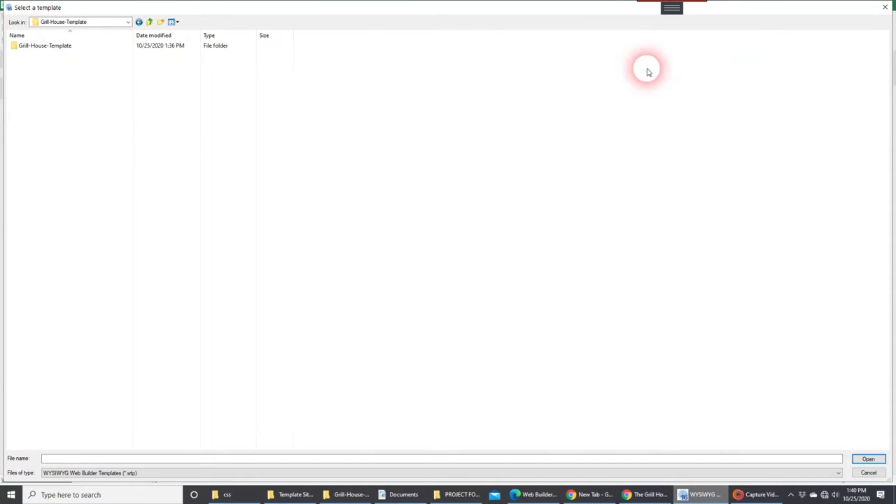
pyautogui.doubleClick(164, 46)
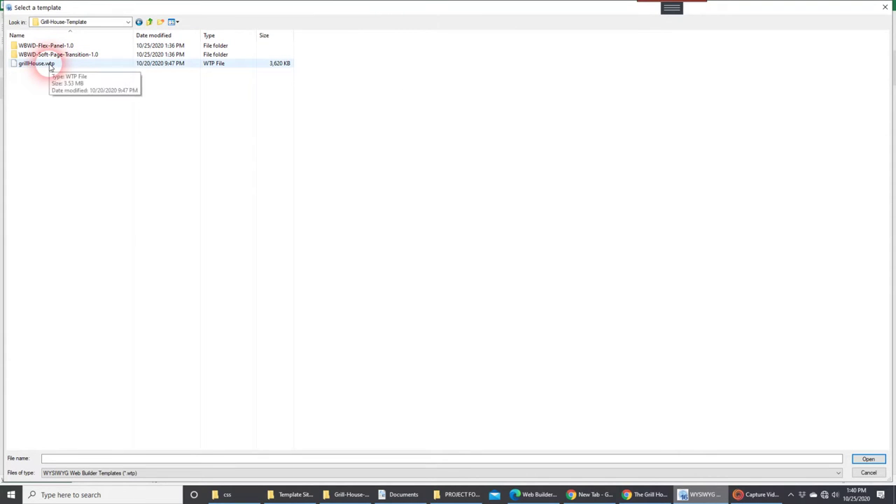
pyautogui.click(43, 65)
pyautogui.click(854, 460)
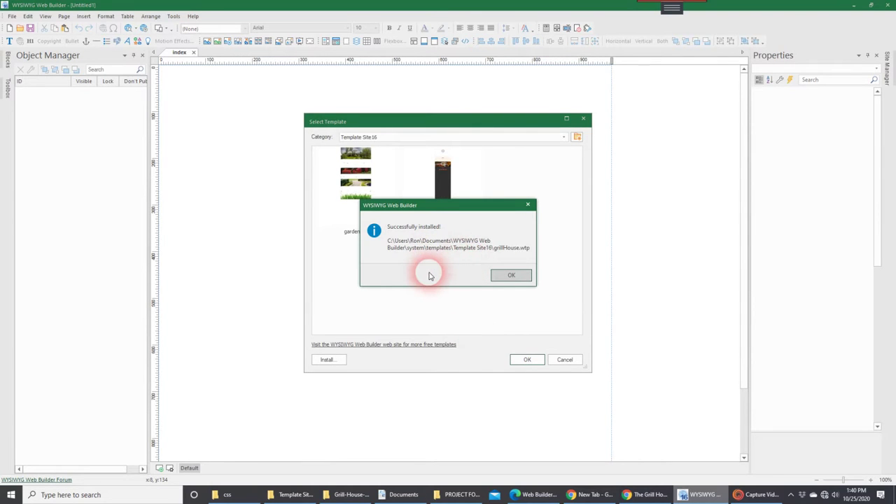
# Dismiss the 'Successfully installed!' message and create a new site from the grillHouse template
pyautogui.click(511, 276)
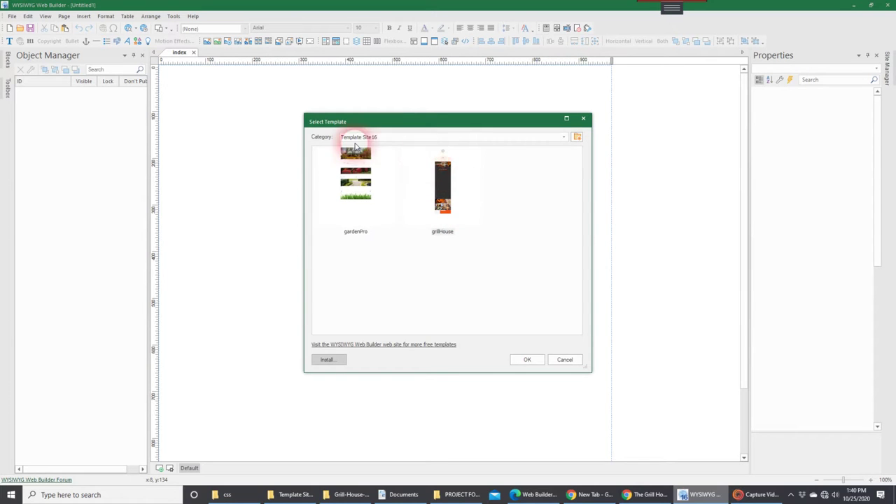
pyautogui.click(527, 360)
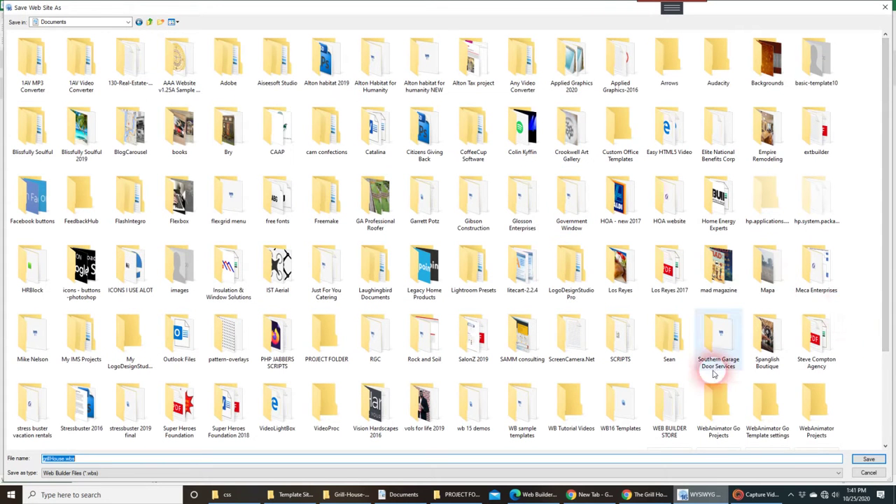
# Save the site as grillHouse.wbs inside PROJECT FOLDER
pyautogui.click(327, 346)
pyautogui.doubleClick(327, 348)
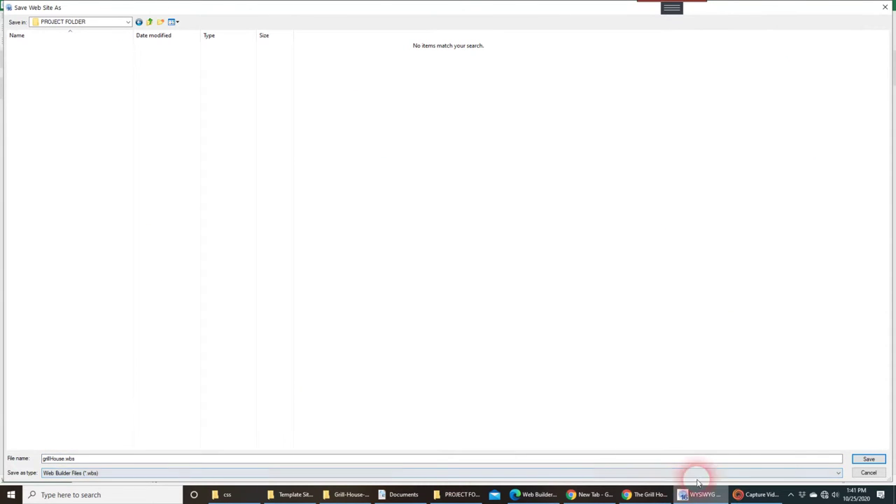
pyautogui.click(864, 459)
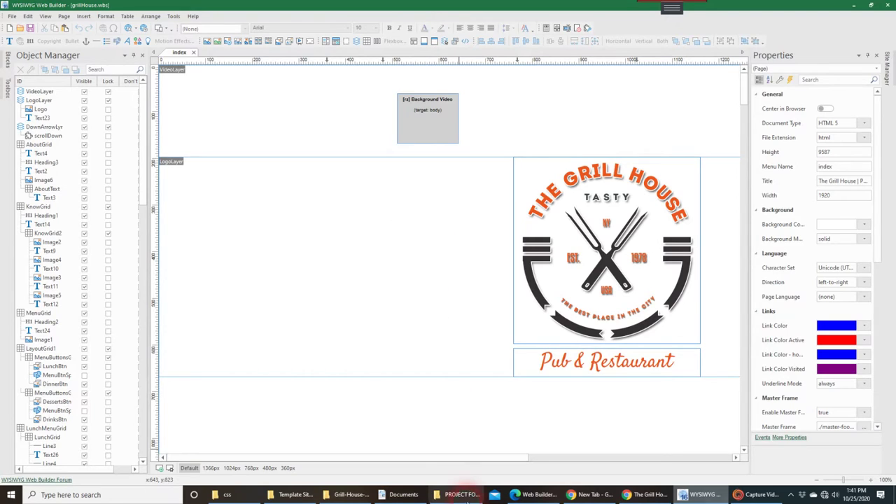
# Show PROJECT FOLDER in File Explorer with the Large icons view
pyautogui.click(456, 494)
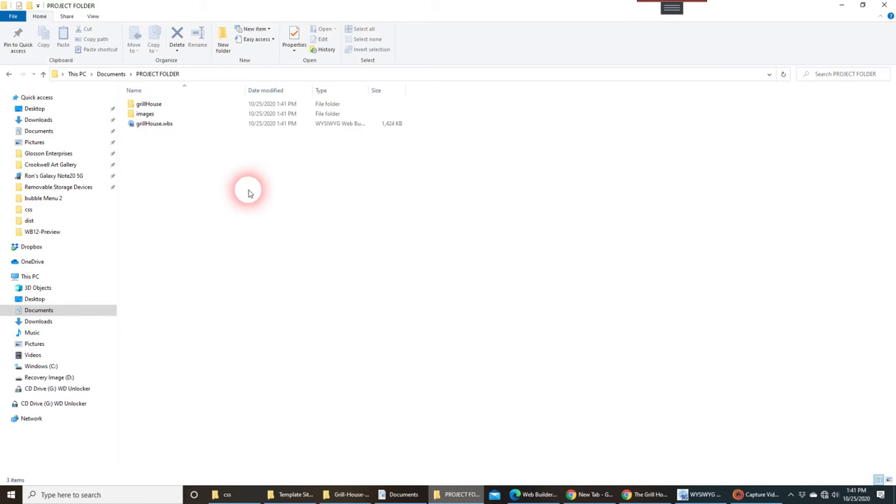
pyautogui.rightClick(299, 206)
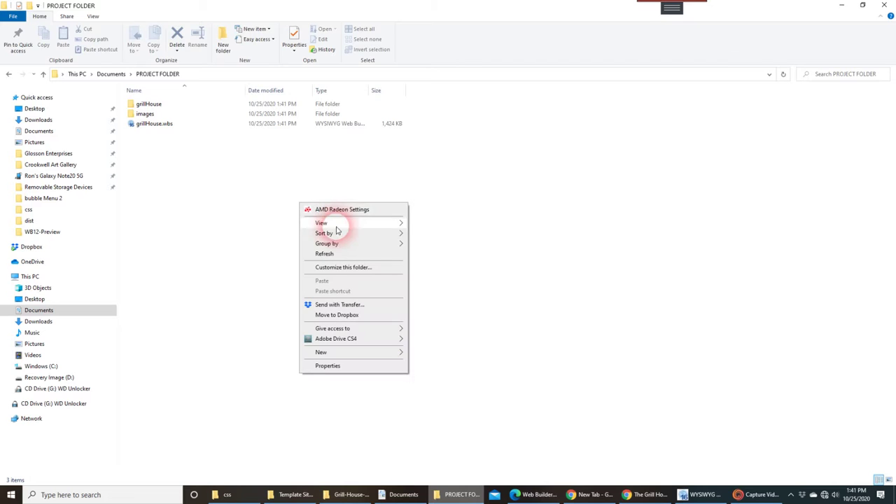
pyautogui.moveTo(370, 223)
pyautogui.click(434, 234)
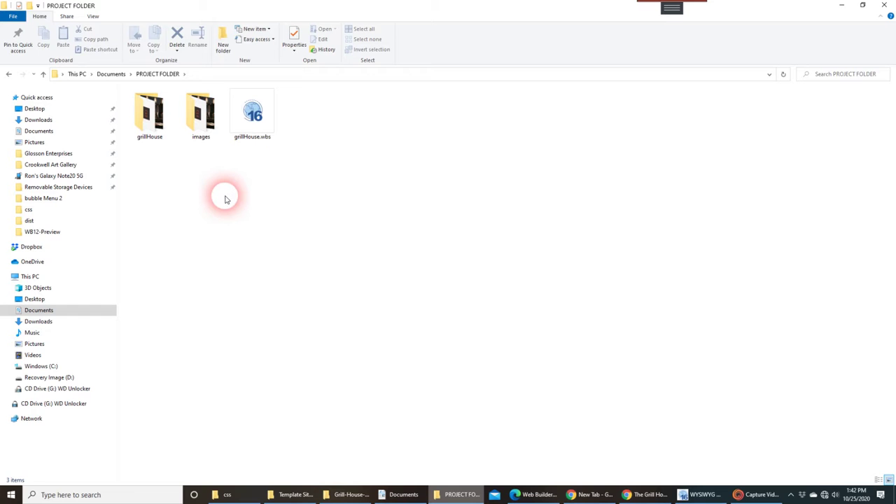
# Minimize File Explorer to reveal WYSIWYG Web Builder with grillHouse.wbs open
pyautogui.click(840, 7)
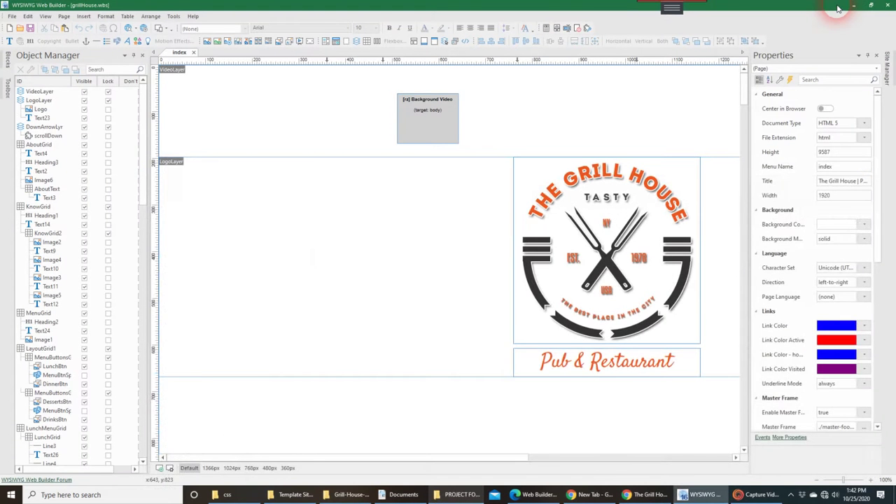